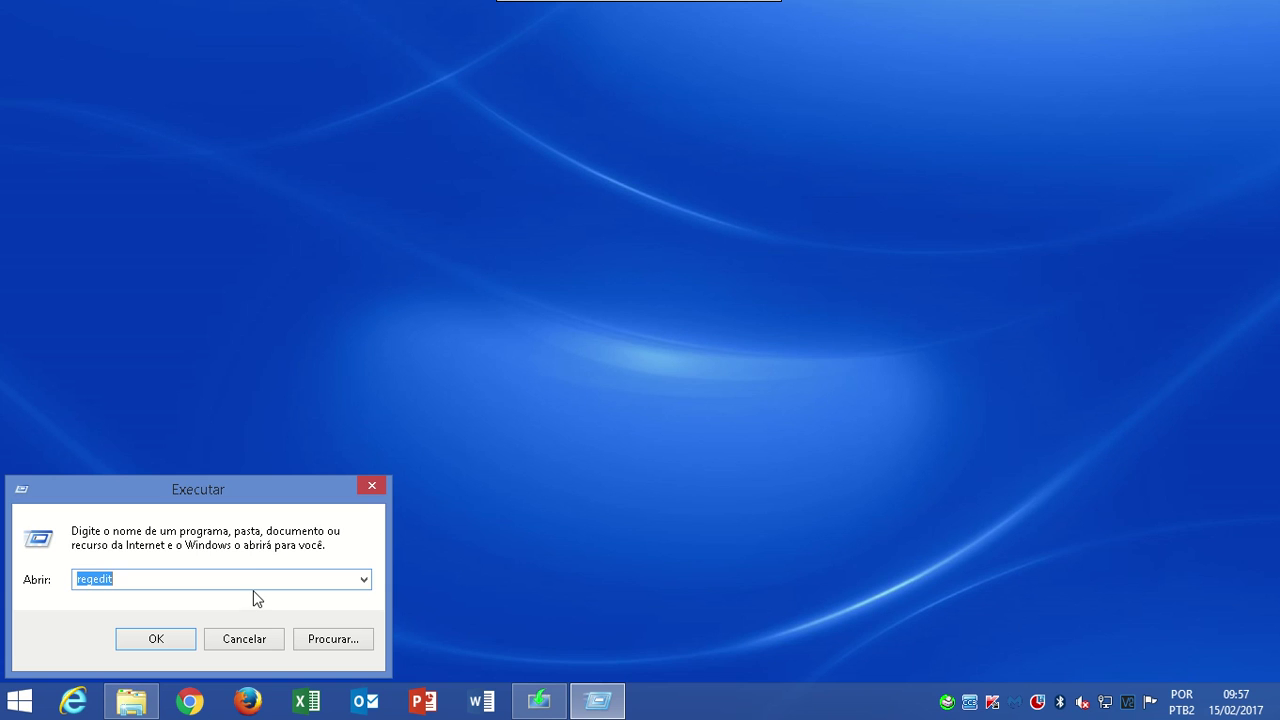
Launch the Registry Editor with regedit and collapse HKEY_CLASSES_ROOT so only the root keys are listed
left_click(272, 581)
key("Return")
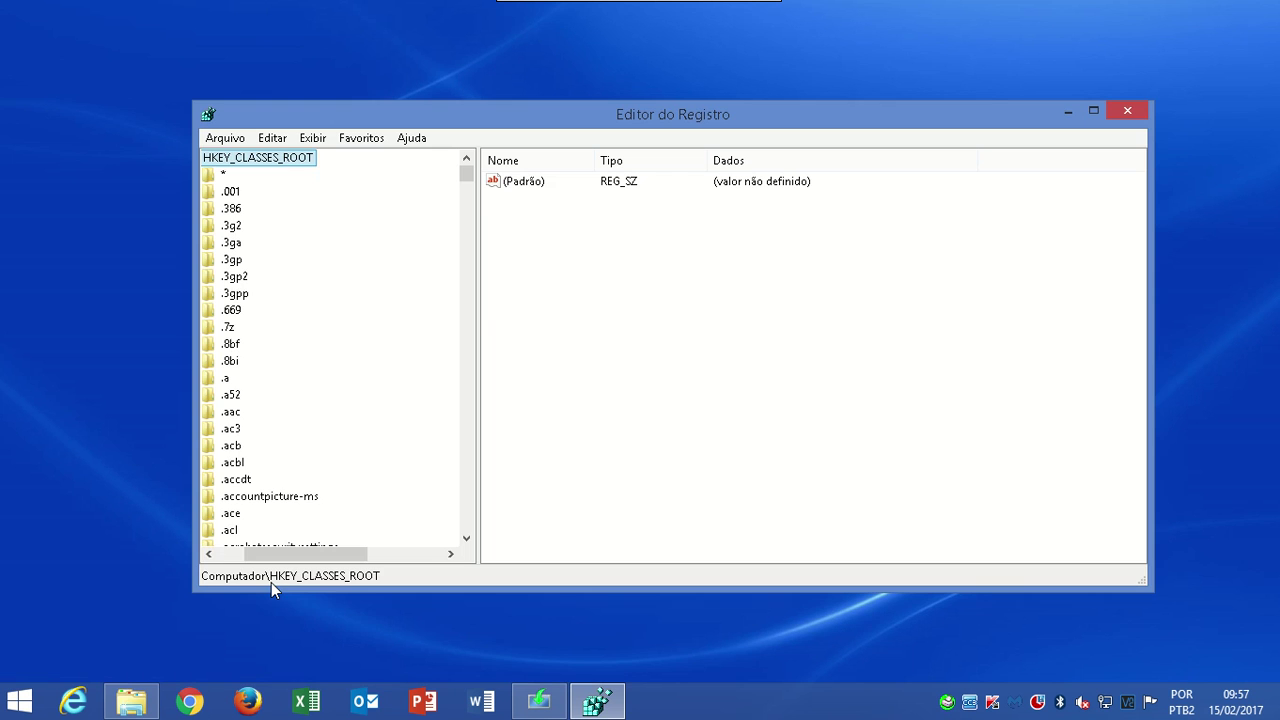
left_click(240, 553)
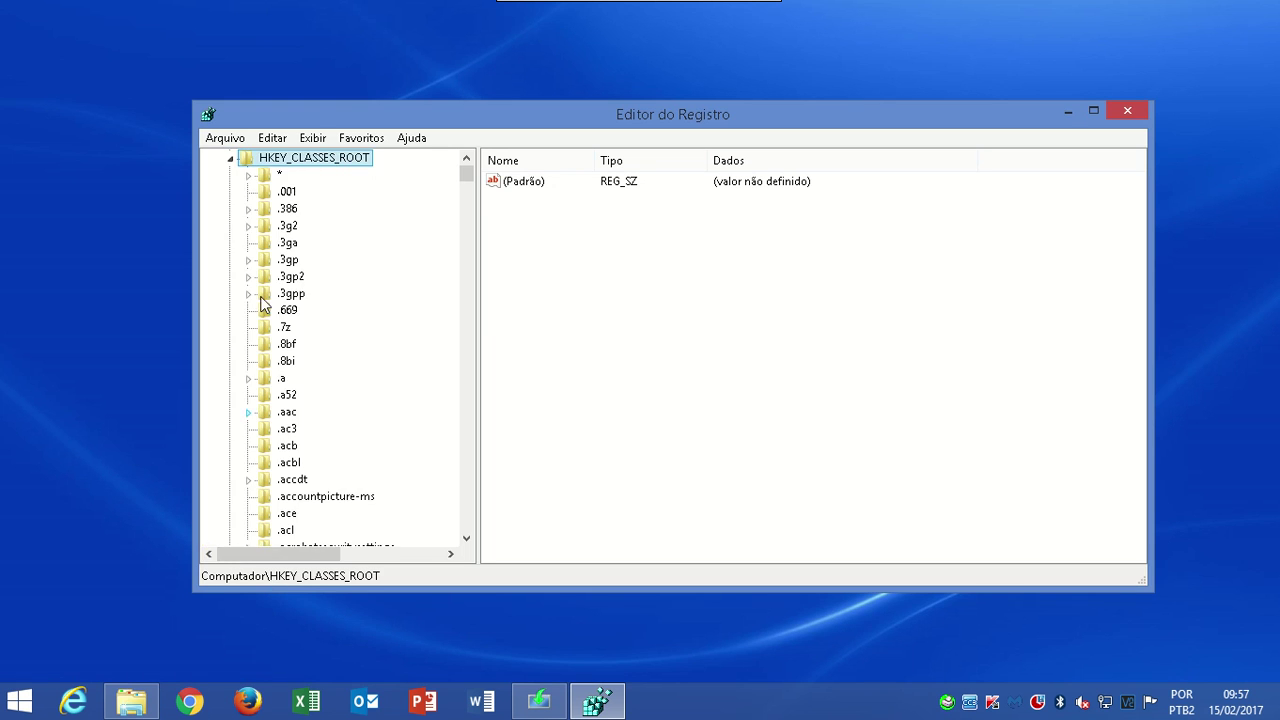
left_click(231, 158)
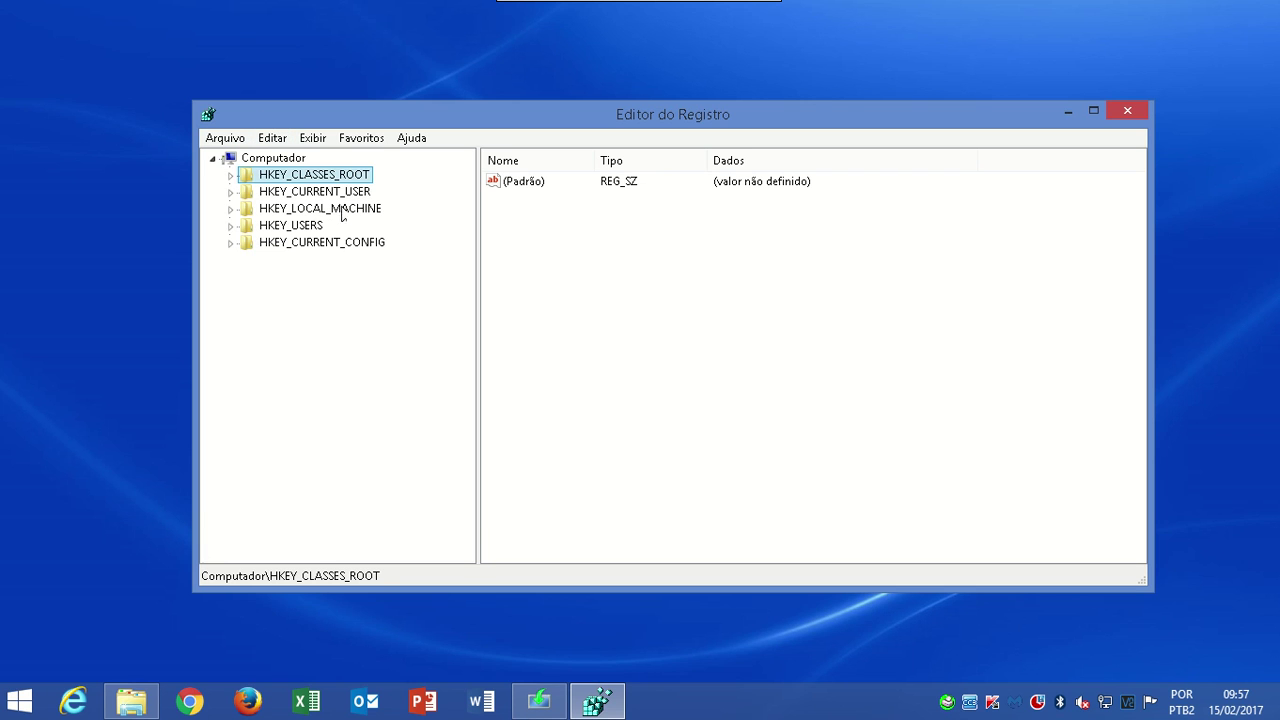
Step through the root keys down to HKEY_CURRENT_CONFIG, and revisit HKEY_CLASSES_ROOT and HKEY_LOCAL_MACHINE
key("Down")
key("Down")
key("Down")
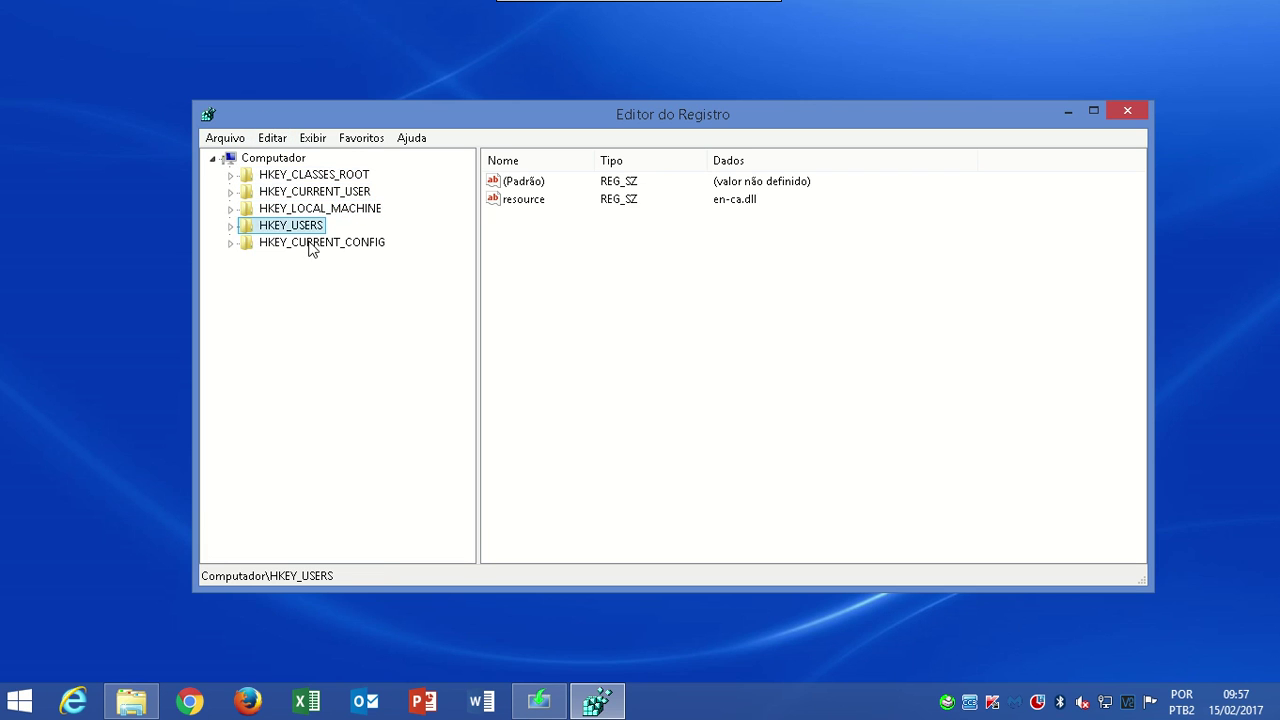
left_click(314, 250)
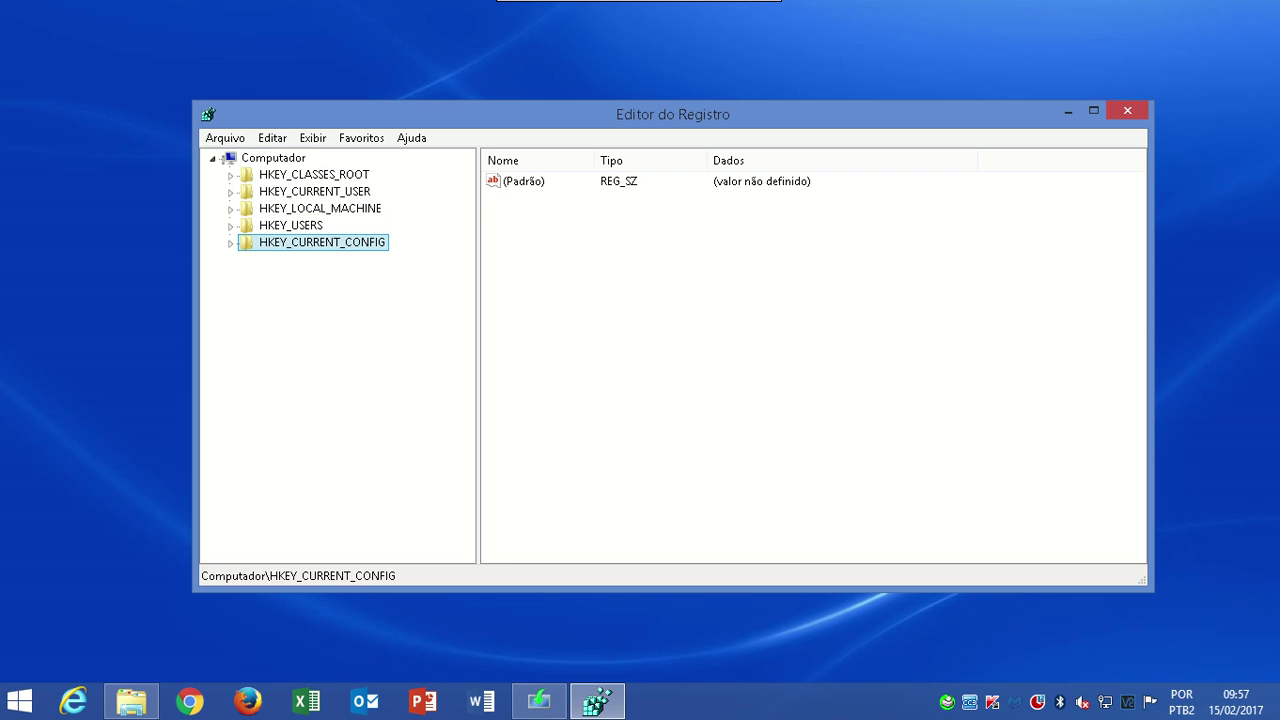
left_click(355, 176)
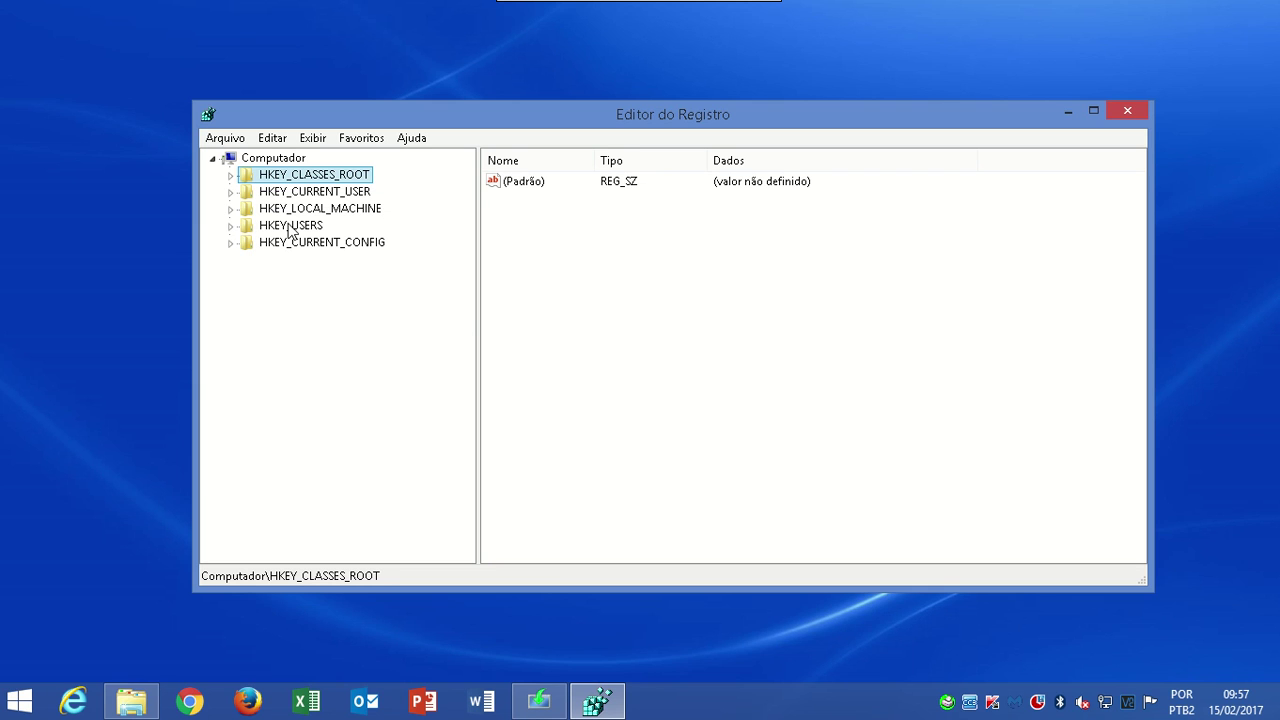
left_click(312, 210)
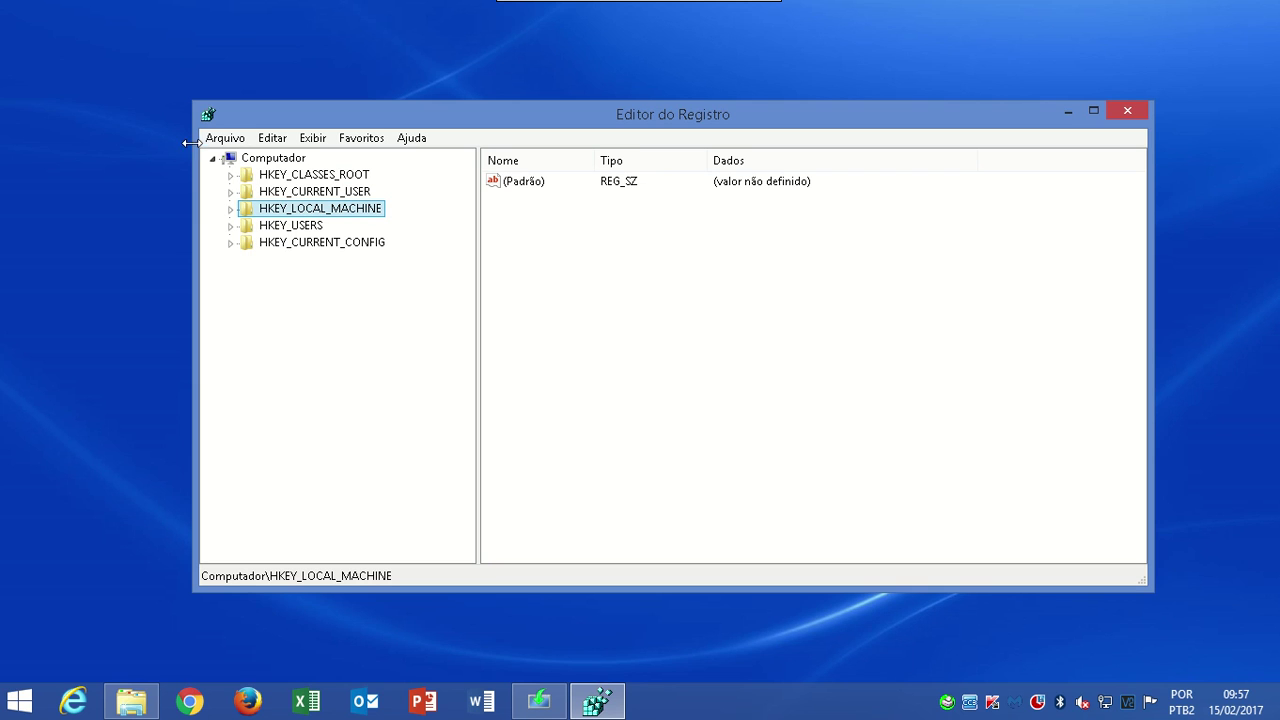
View the HKEY_CLASSES_ROOT, HKEY_CURRENT_USER and HKEY_LOCAL_MACHINE root keys in turn
left_click(352, 177)
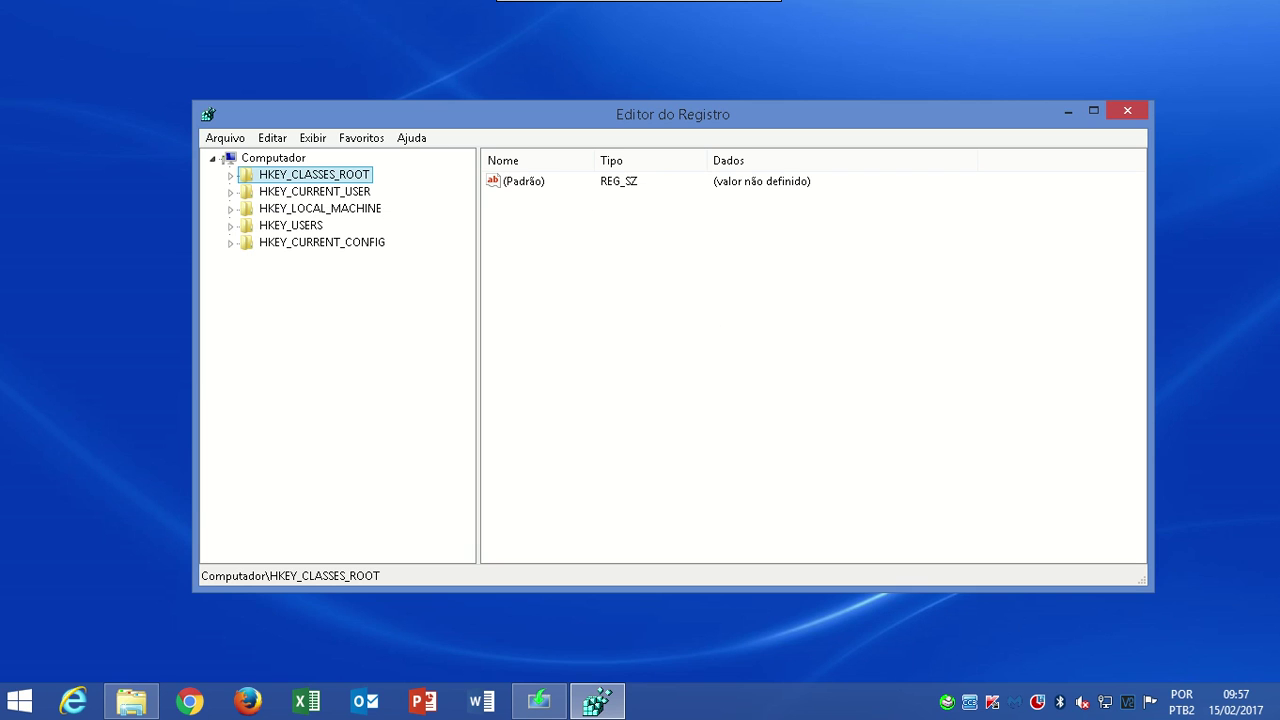
left_click(304, 193)
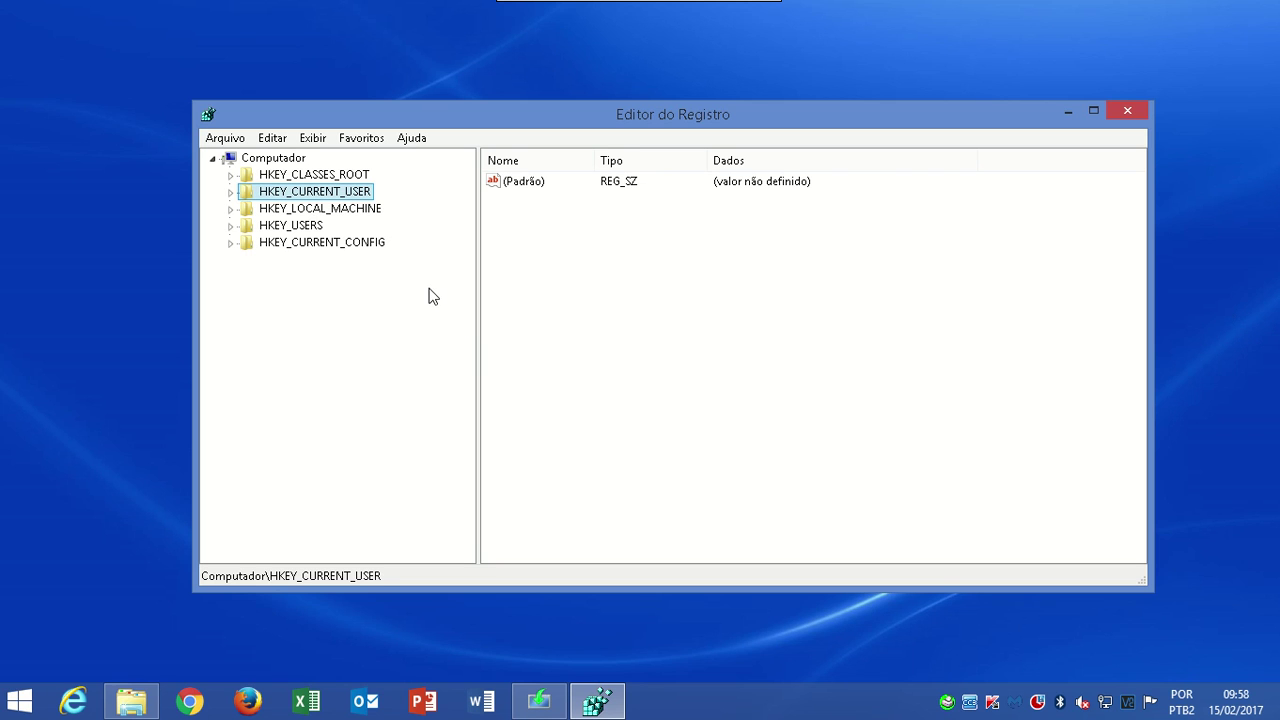
left_click(337, 210)
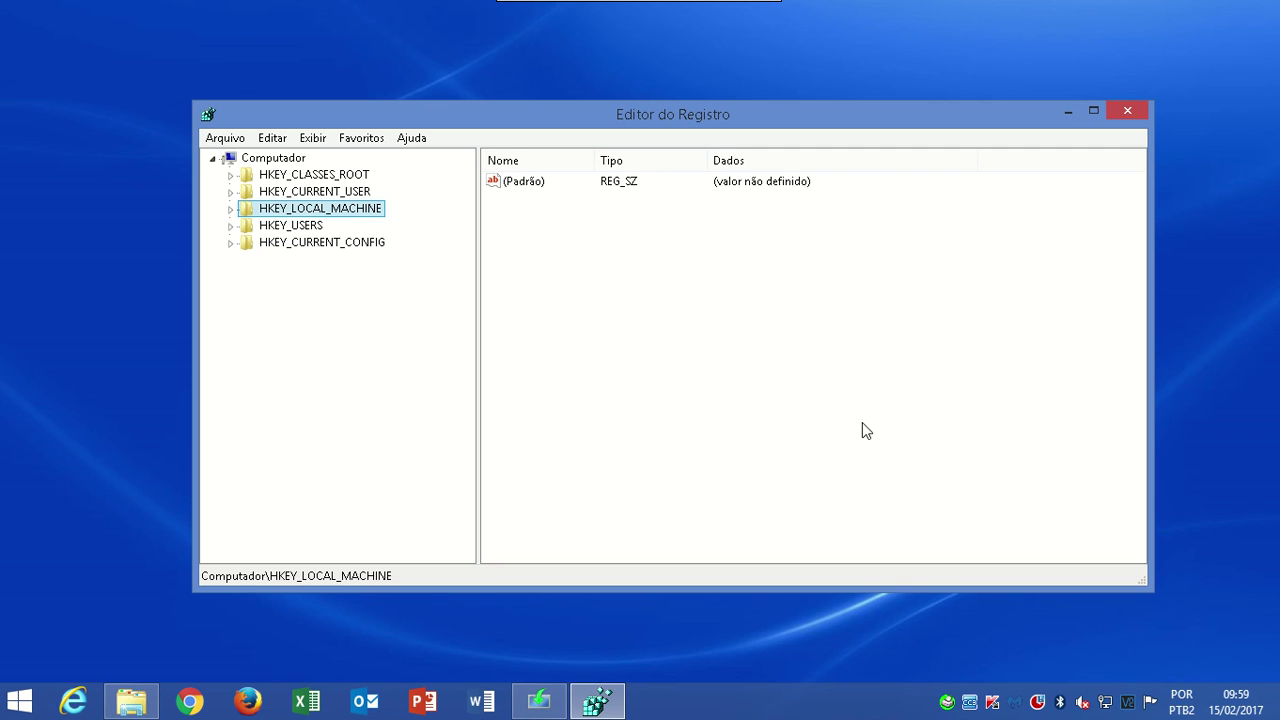
Examine the subkeys of HKEY_USERS, including those under the first S-1-5-21 user key, and collapse the branch again
left_click(305, 227)
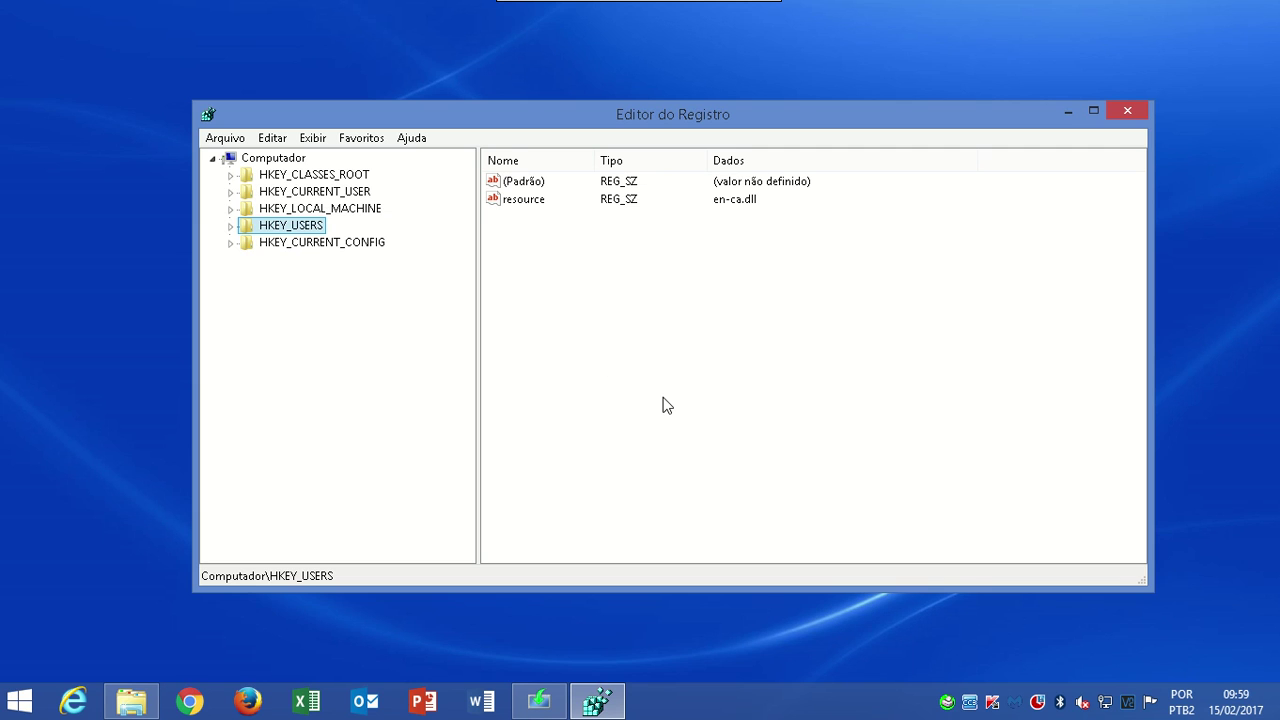
left_click(231, 226)
left_click(232, 227)
left_click(232, 227)
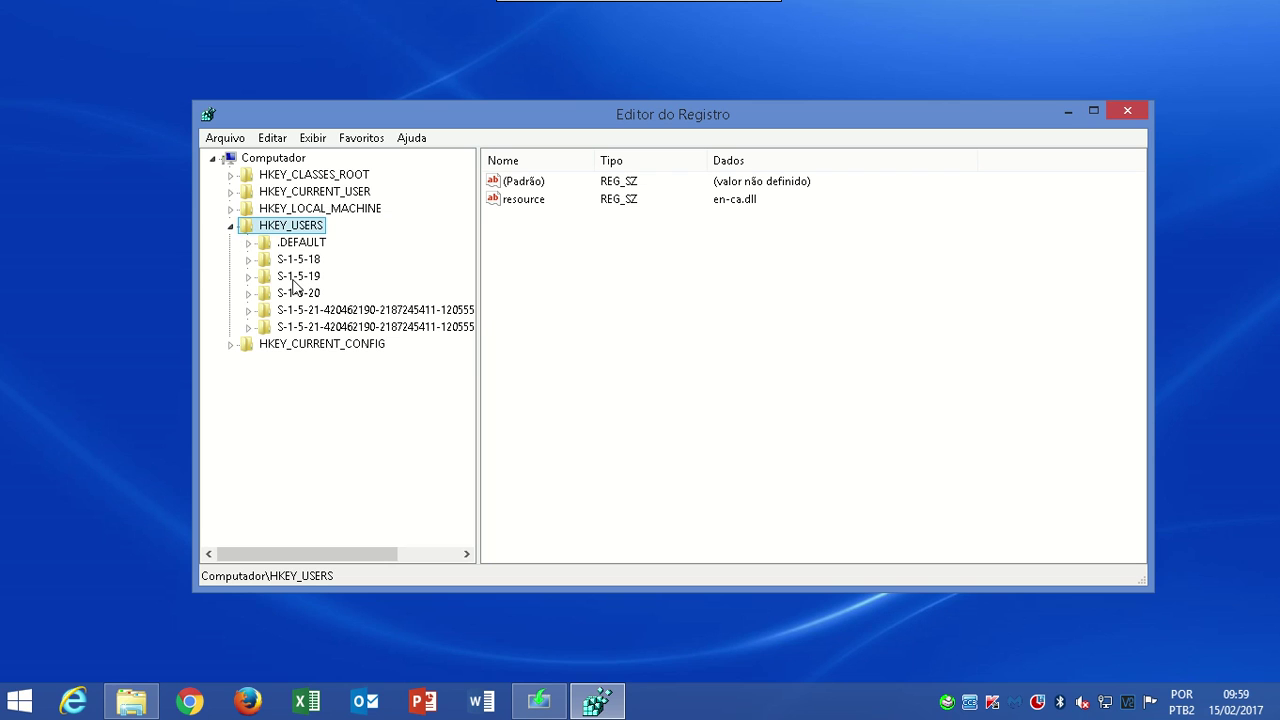
left_click(233, 227)
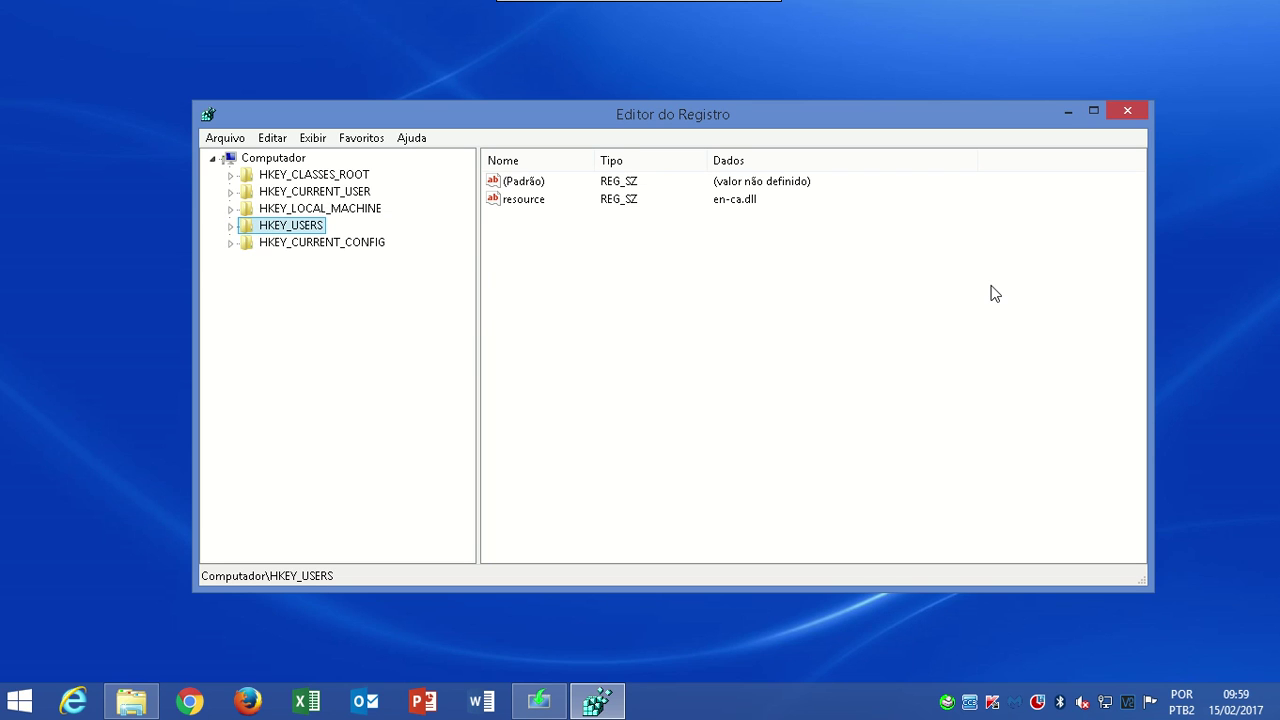
left_click(231, 227)
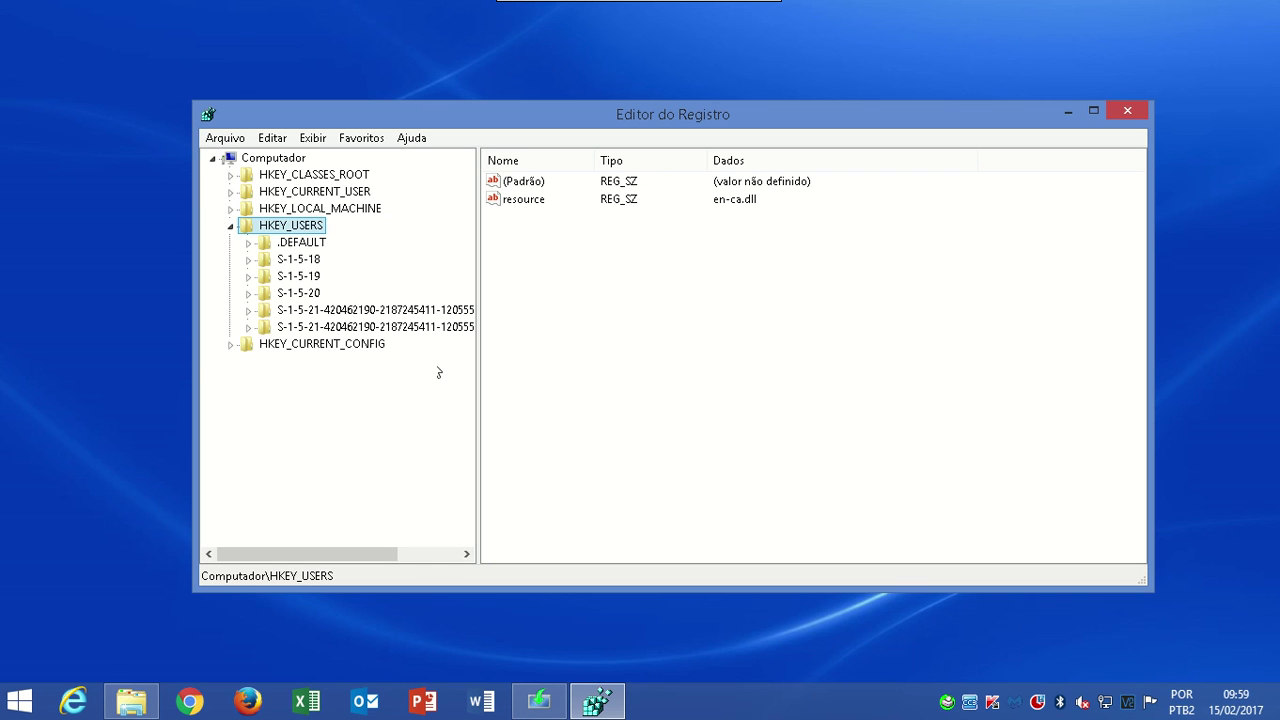
left_click(249, 310)
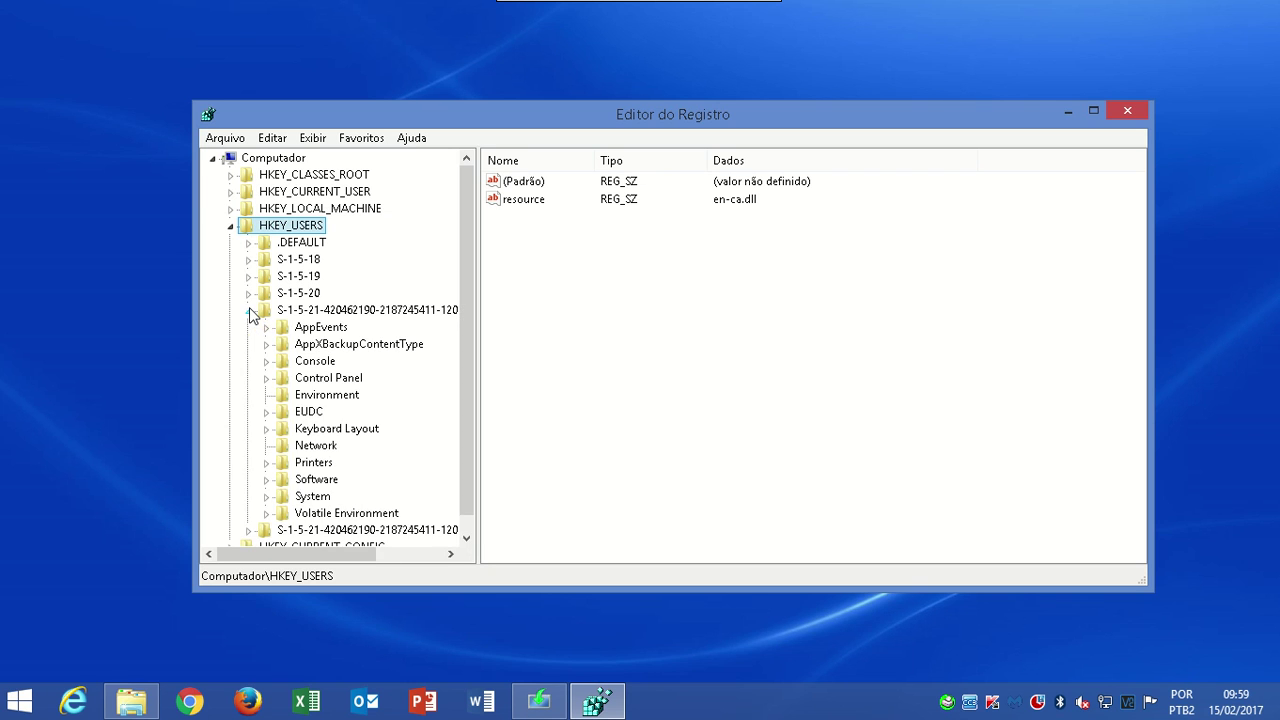
left_click(249, 310)
left_click(230, 227)
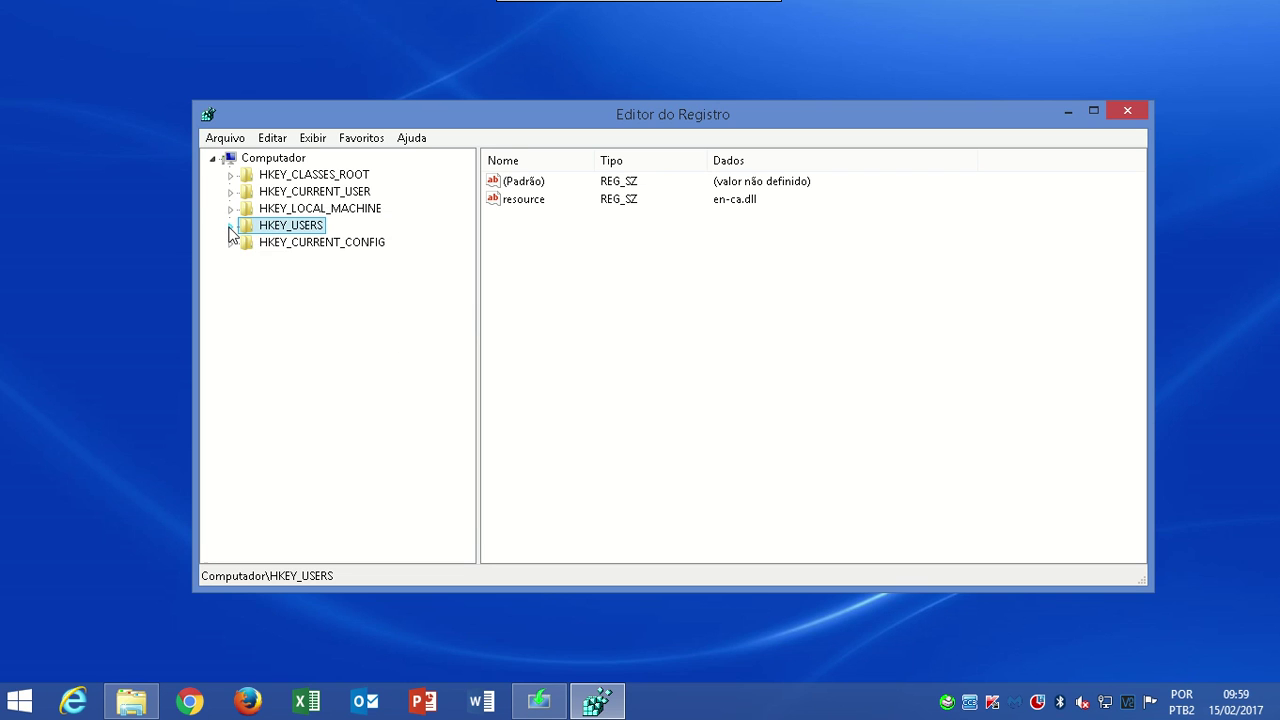
View the HKEY_CURRENT_CONFIG root key and return to HKEY_CURRENT_USER
left_click(311, 248)
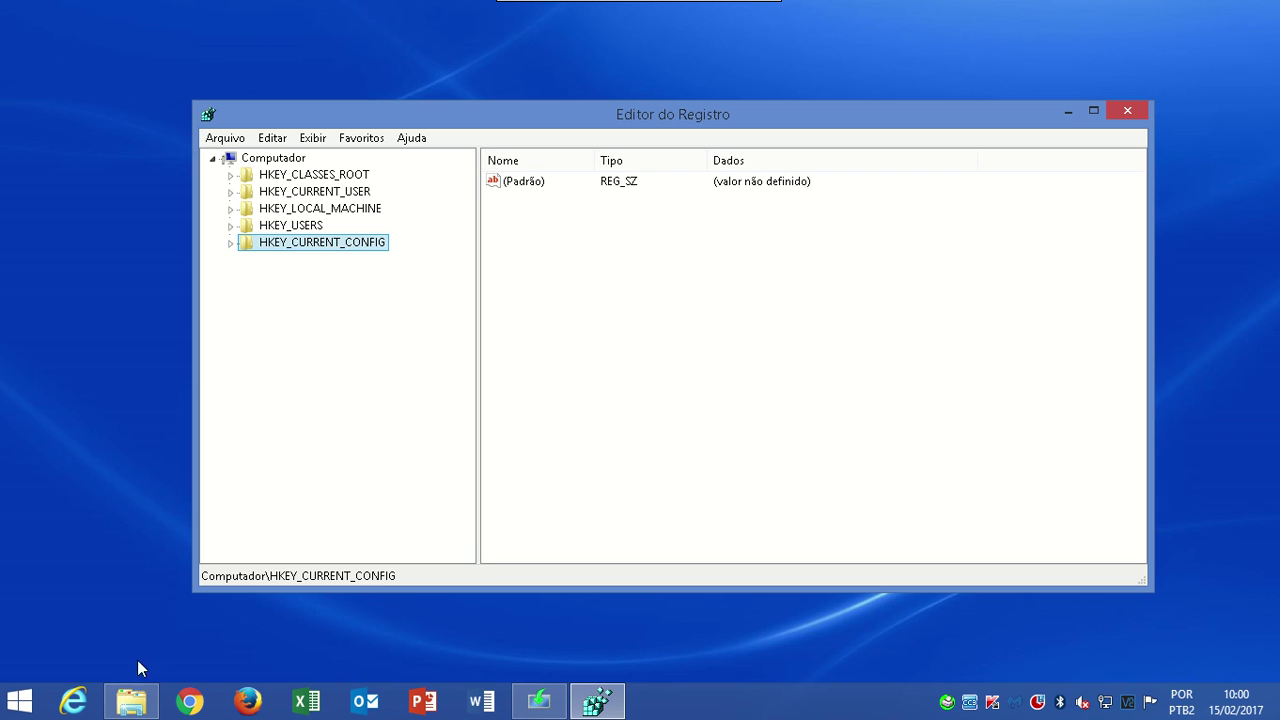
left_click(363, 192)
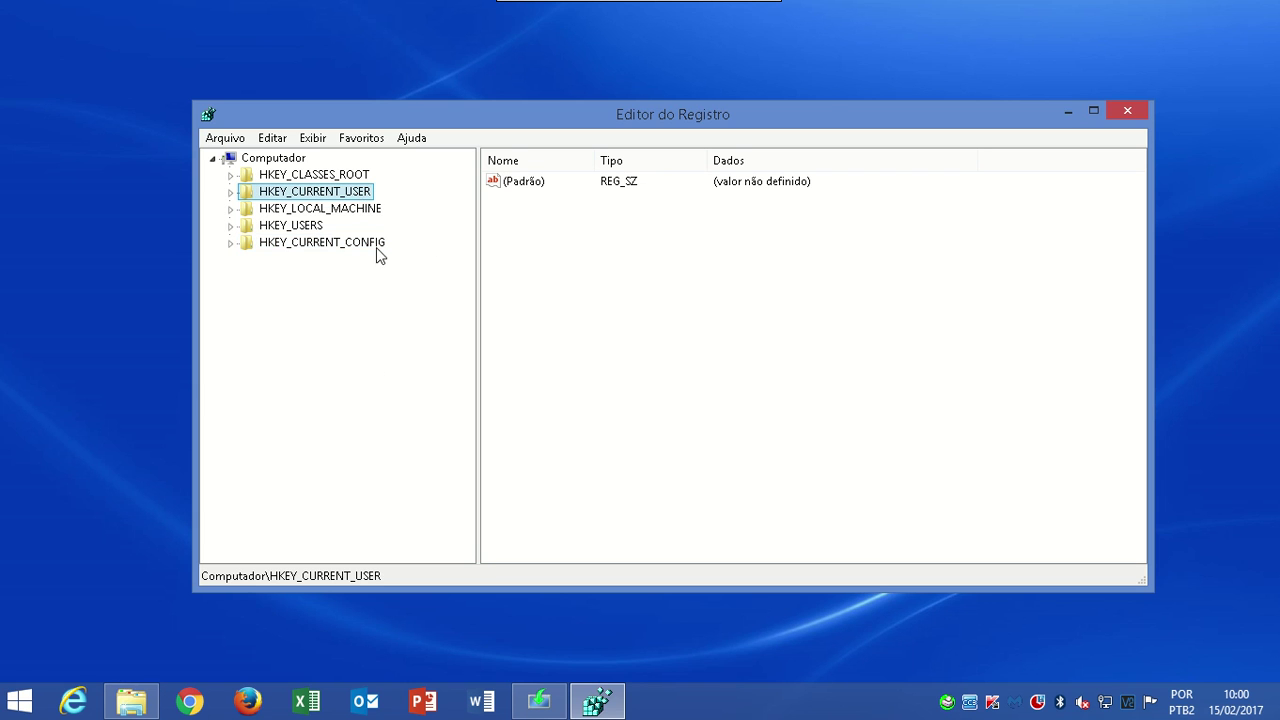
Open the %localappdata% folder with the Run command and show its full path
left_click(20, 702)
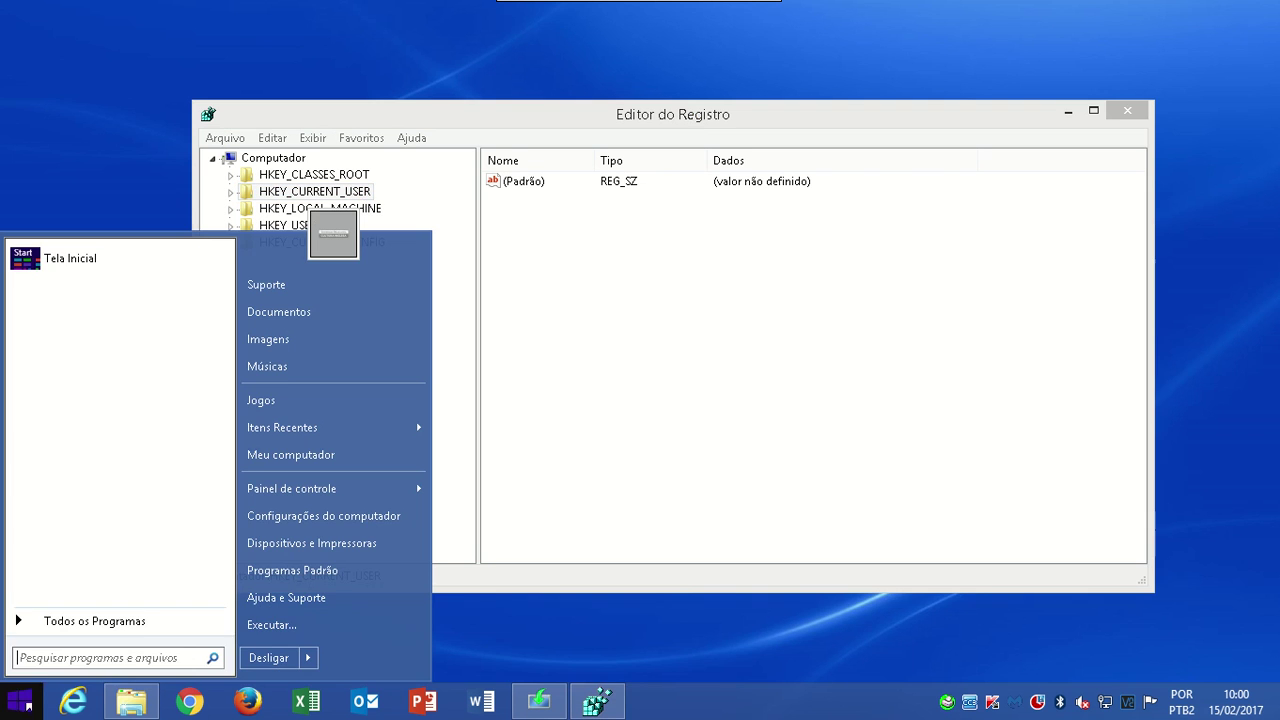
left_click(290, 603)
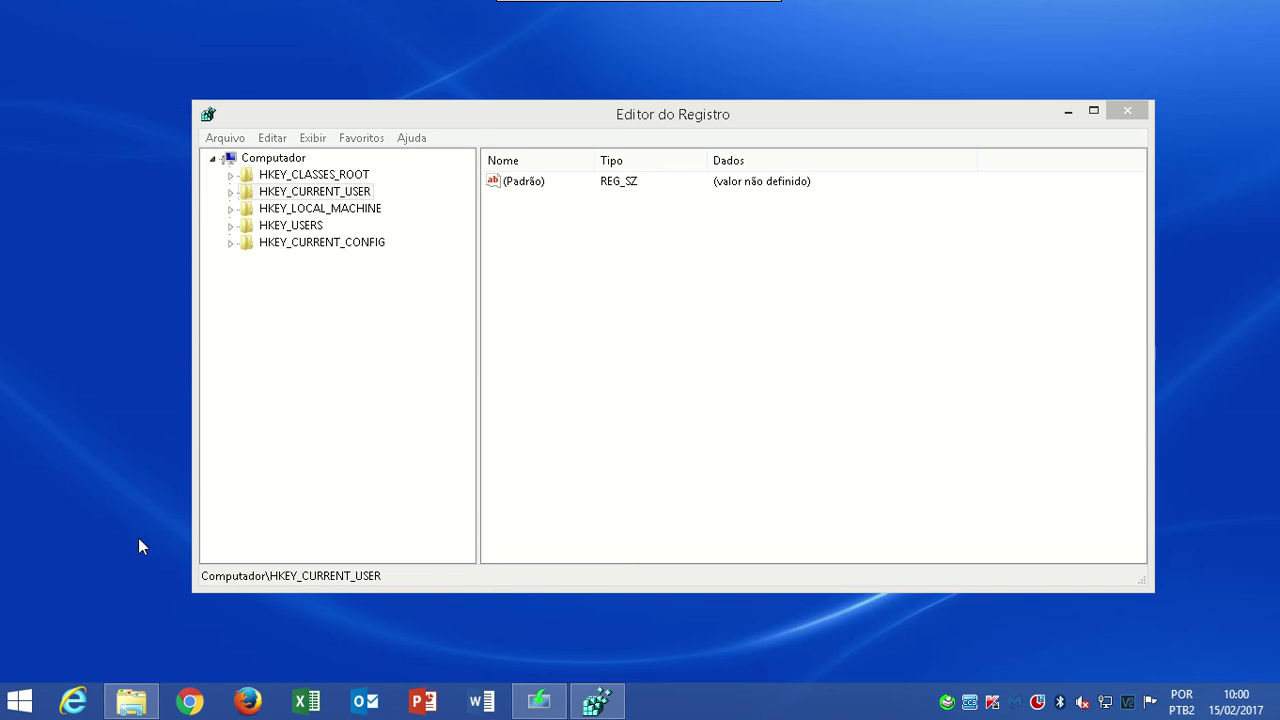
left_click(20, 700)
left_click(316, 620)
type("%loca")
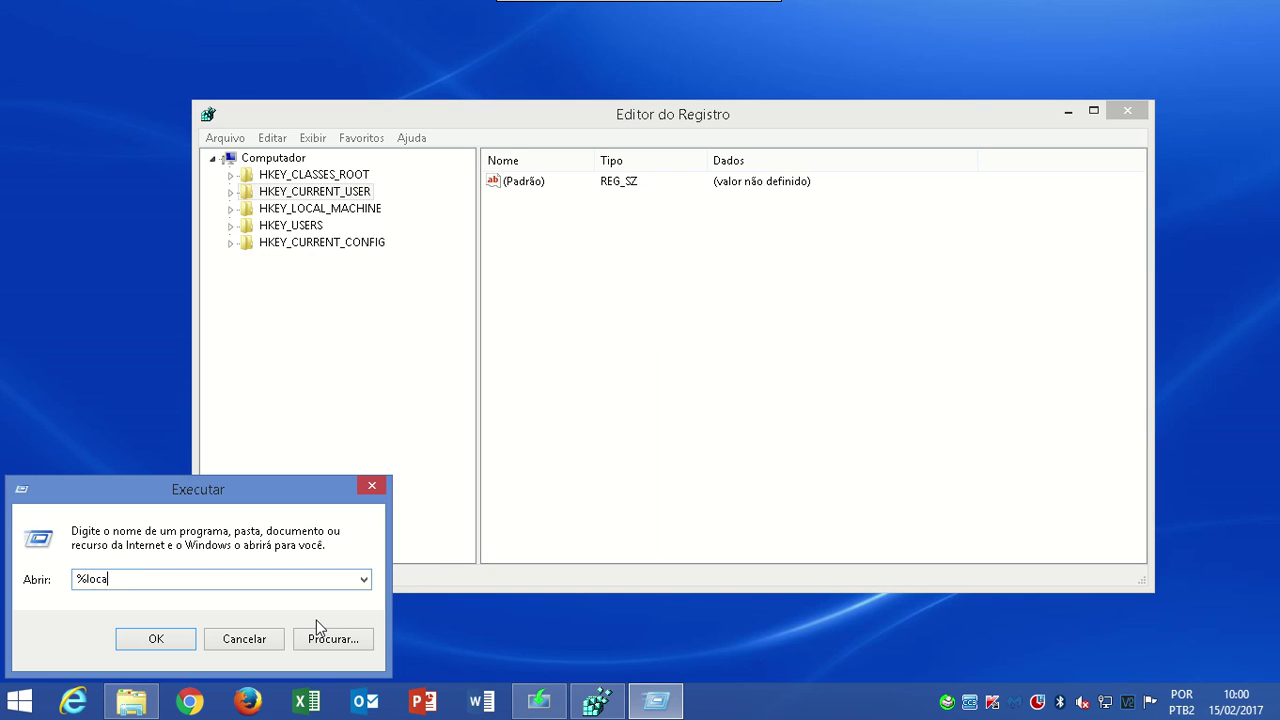
type("lappdata%")
key("Return")
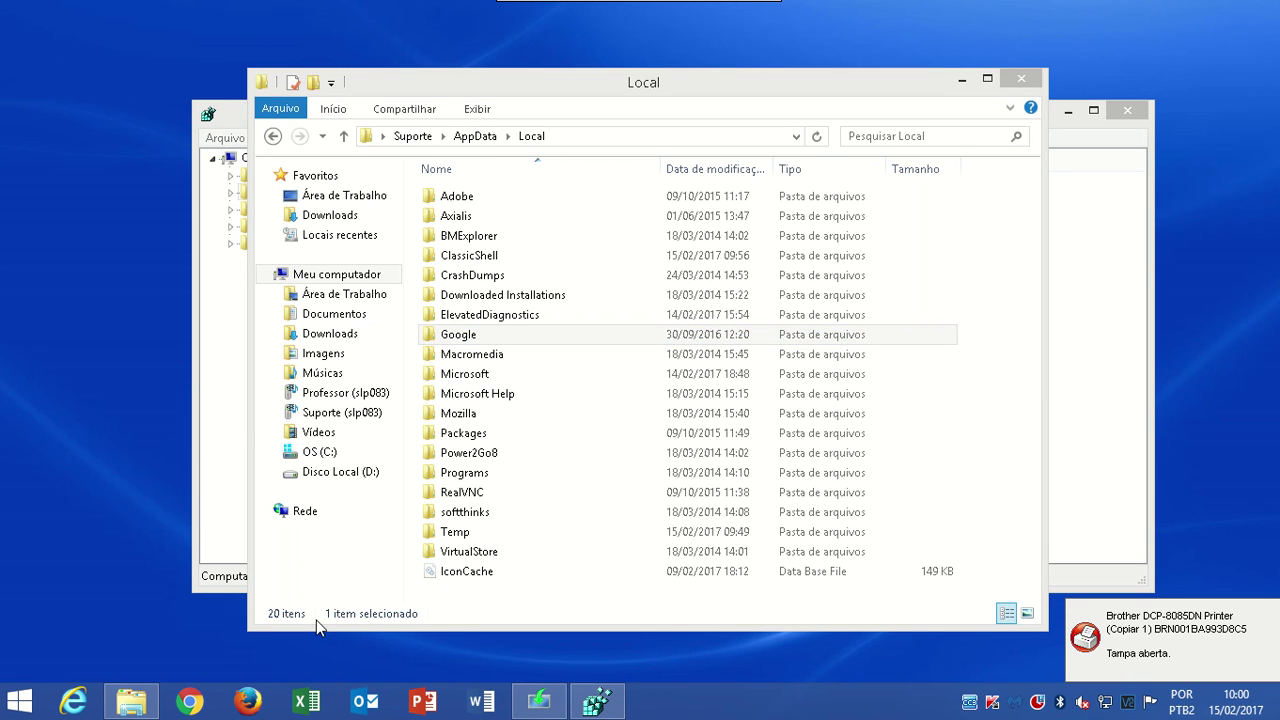
left_click(686, 137)
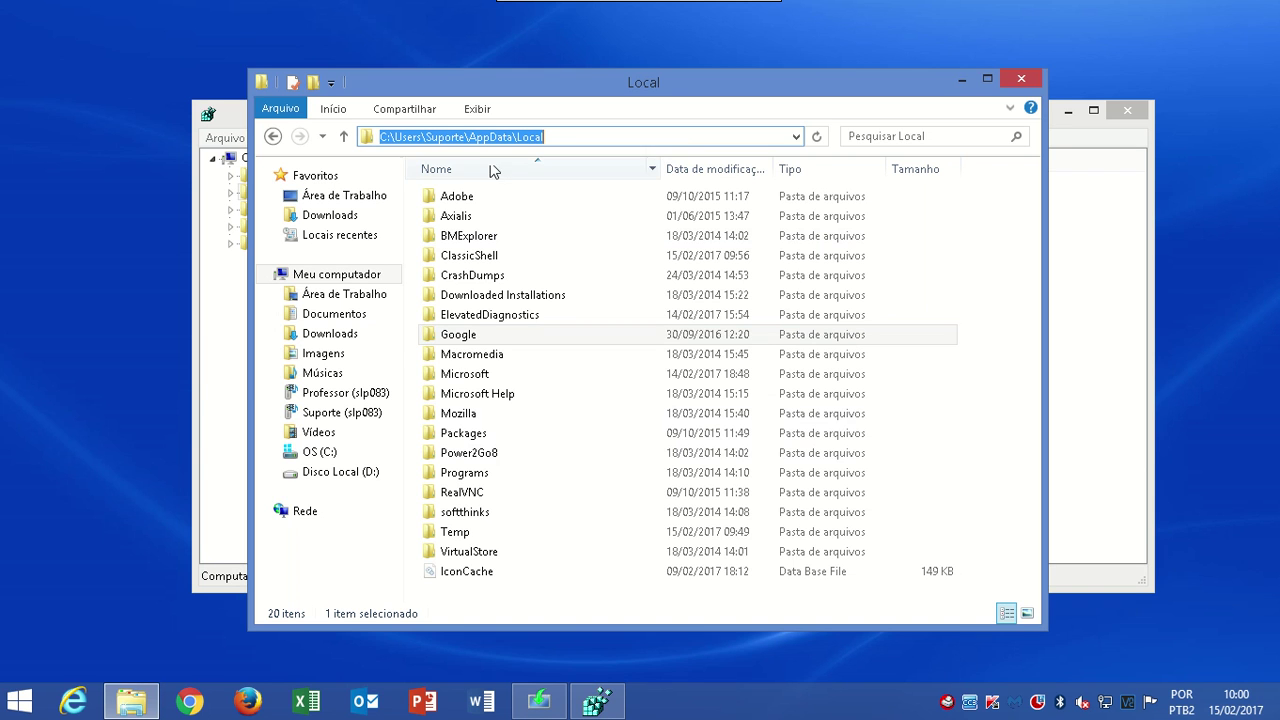
Switch back to the Registry Editor, close the Local folder window and select HKEY_CURRENT_CONFIG
left_click(221, 118)
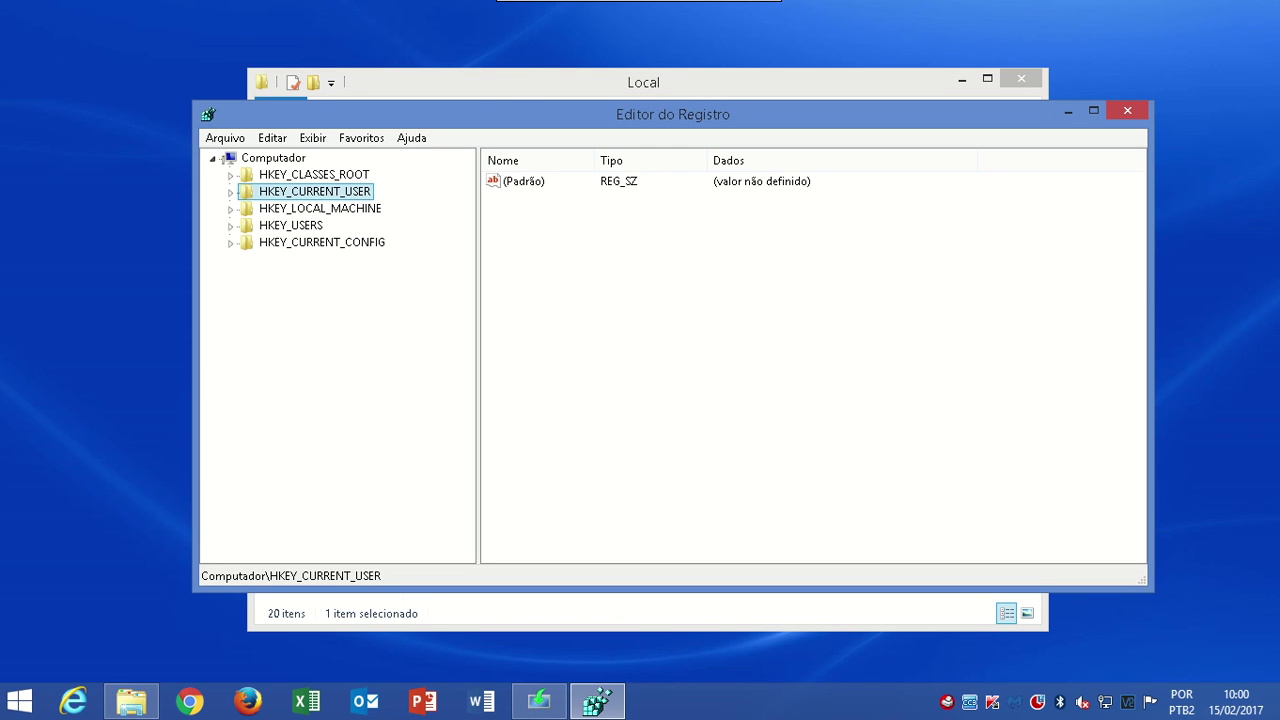
left_click(350, 208)
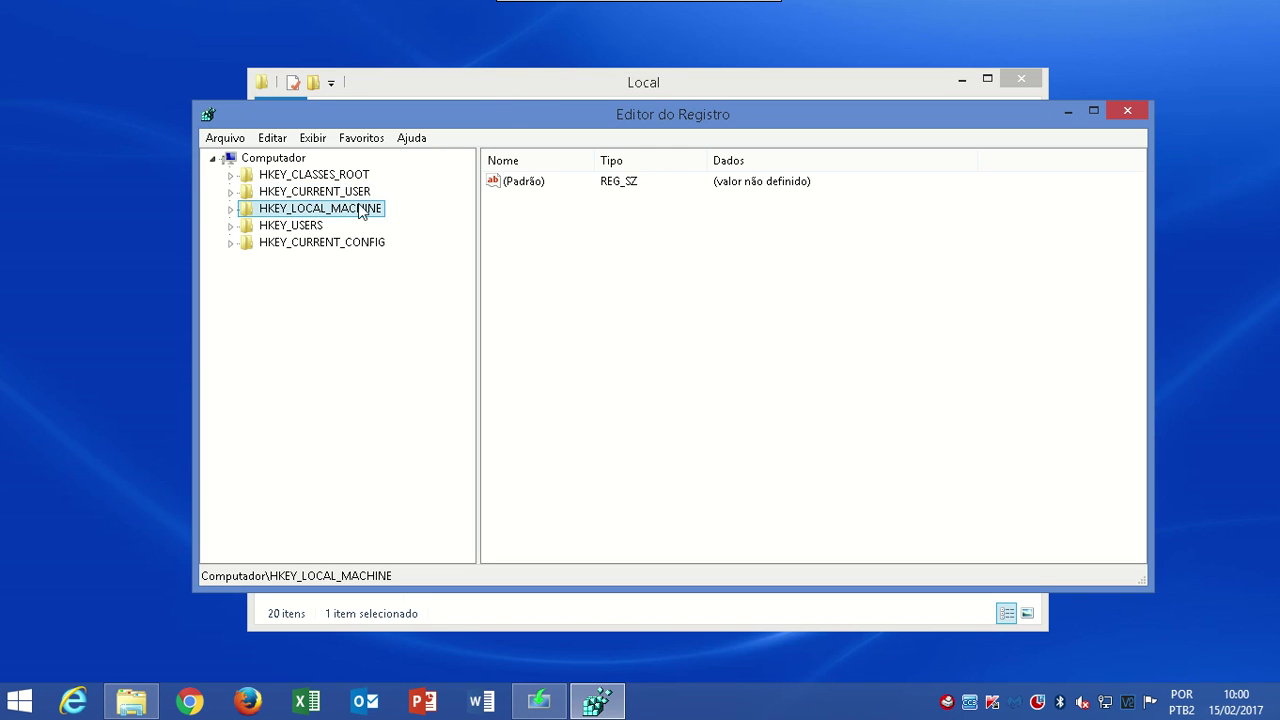
left_click(1020, 80)
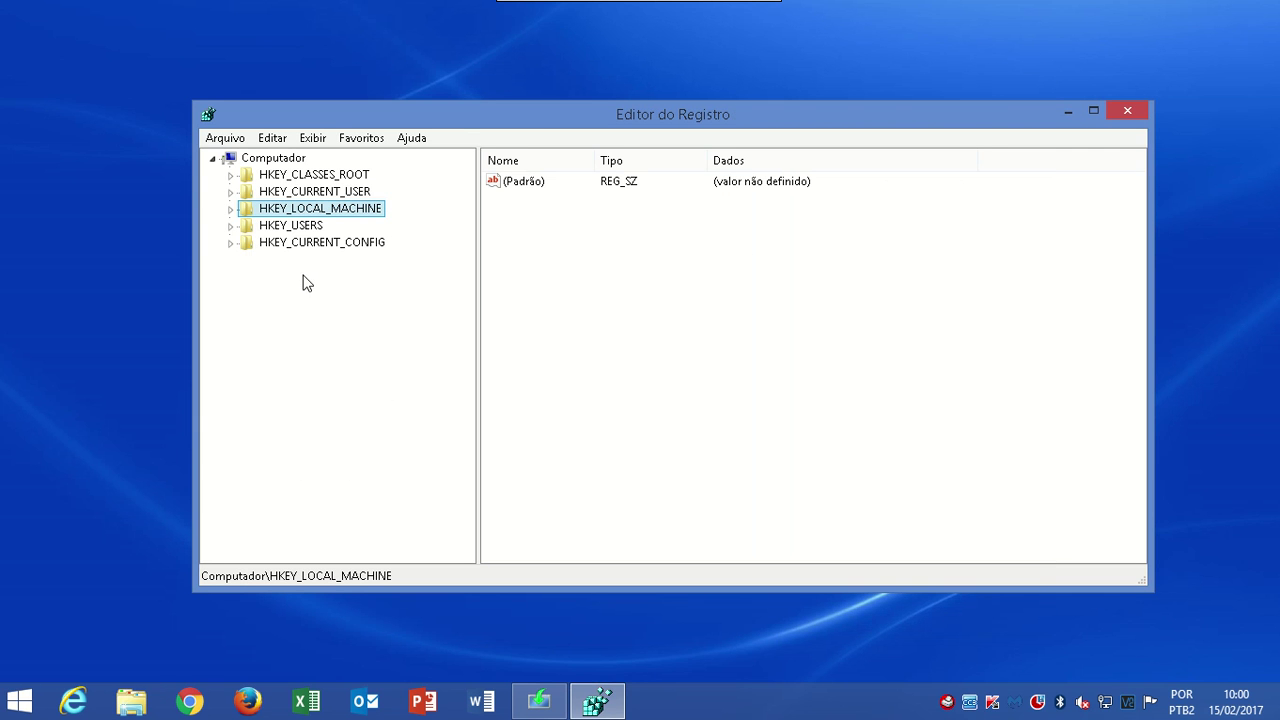
left_click(338, 247)
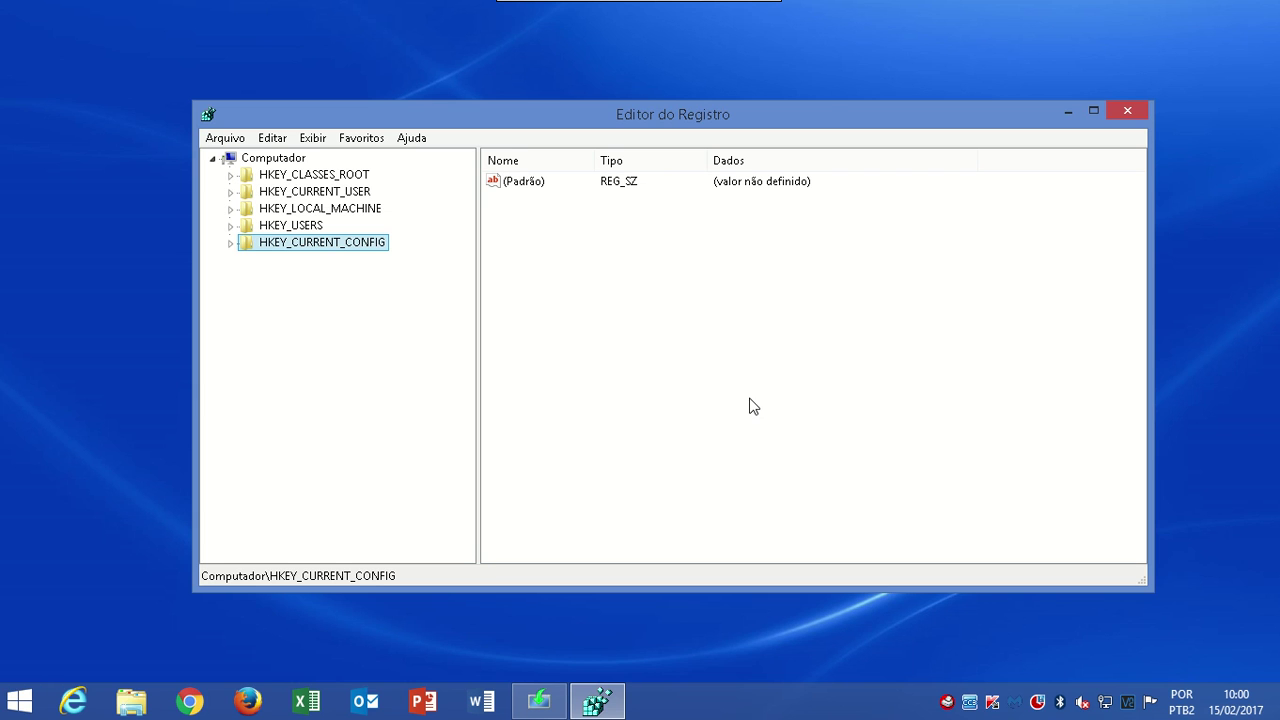
Run devmgmt.msc to view the device categories with Adaptadores de rede collapsed, and minimize Device Manager
left_click(30, 694)
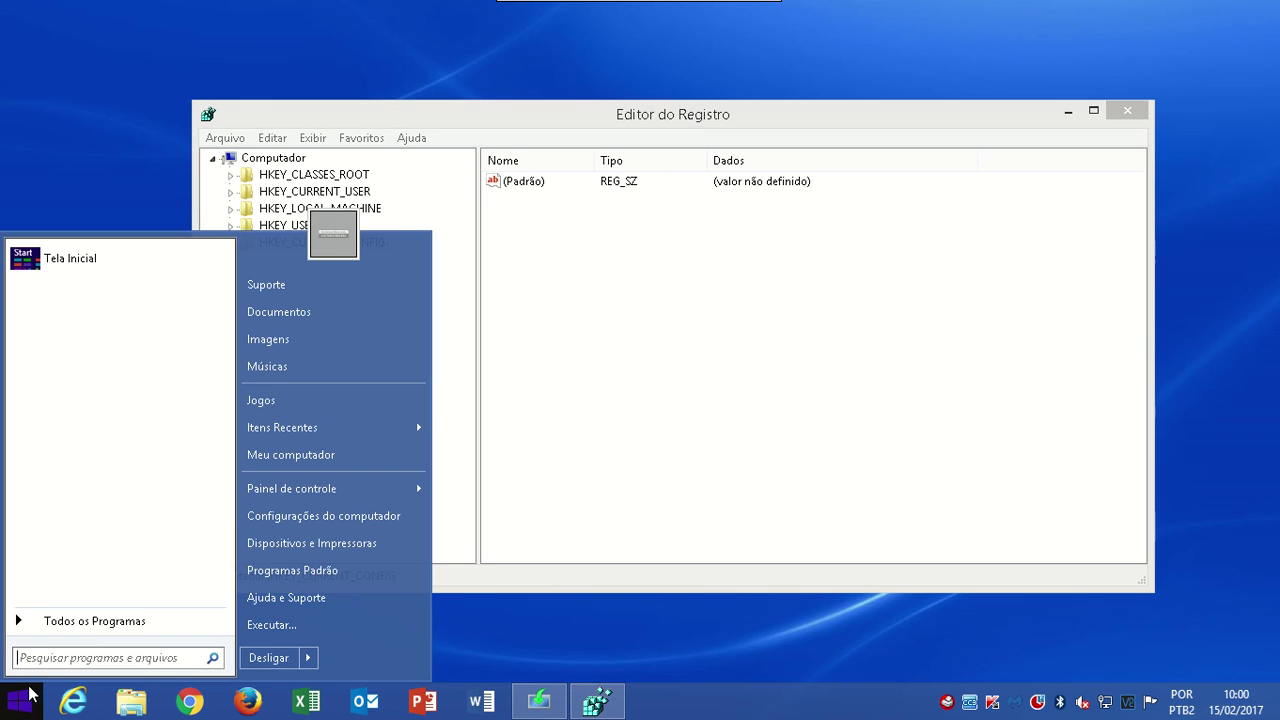
left_click(298, 621)
type("dev")
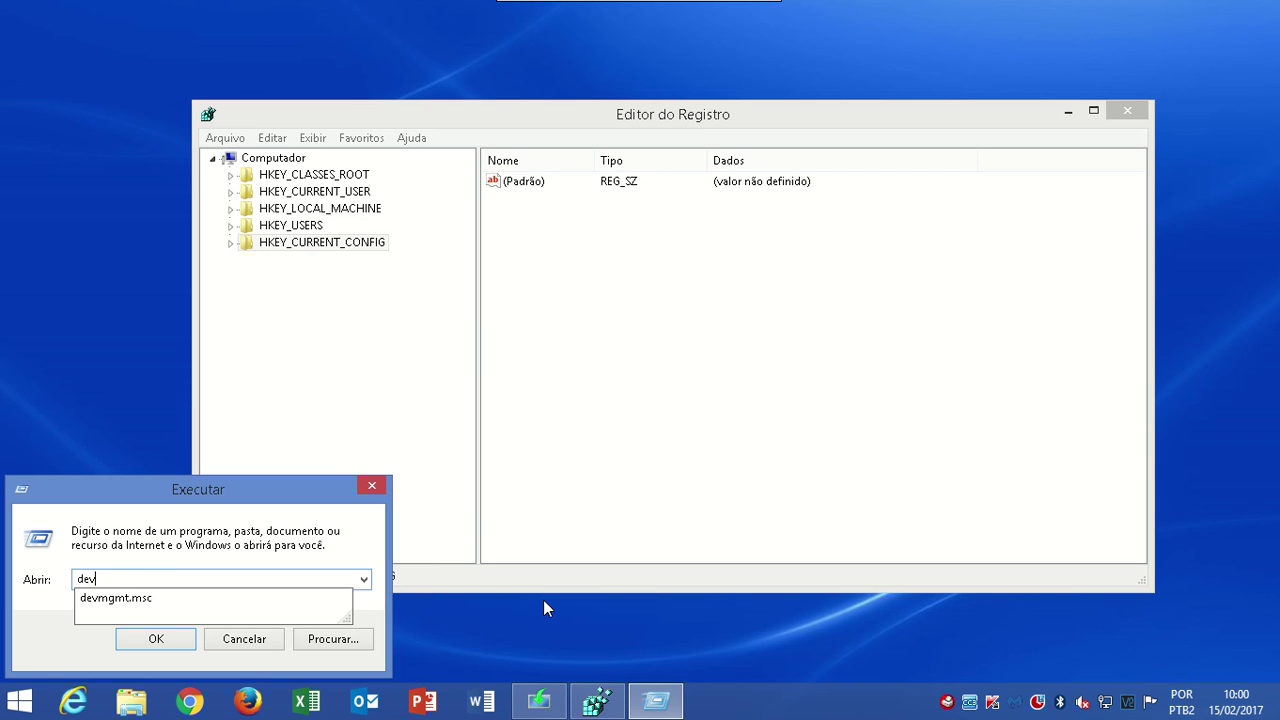
type("mgmt.msc")
key("Return")
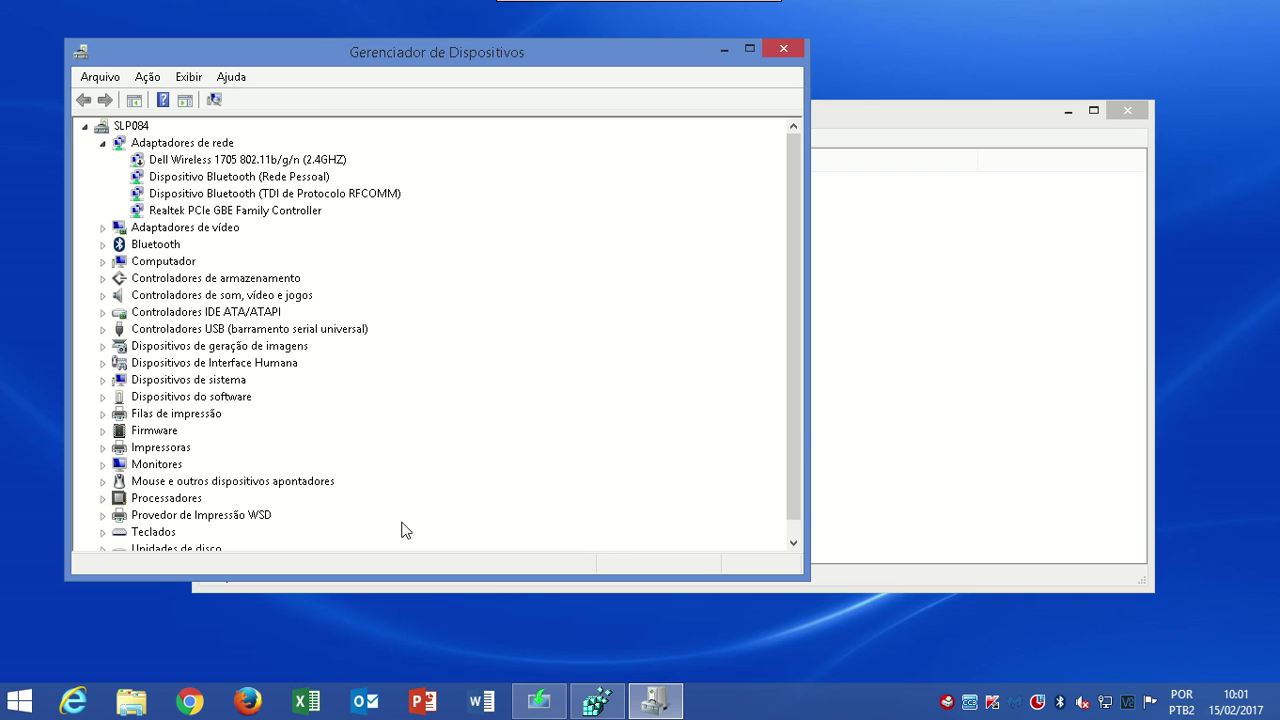
left_click(102, 145)
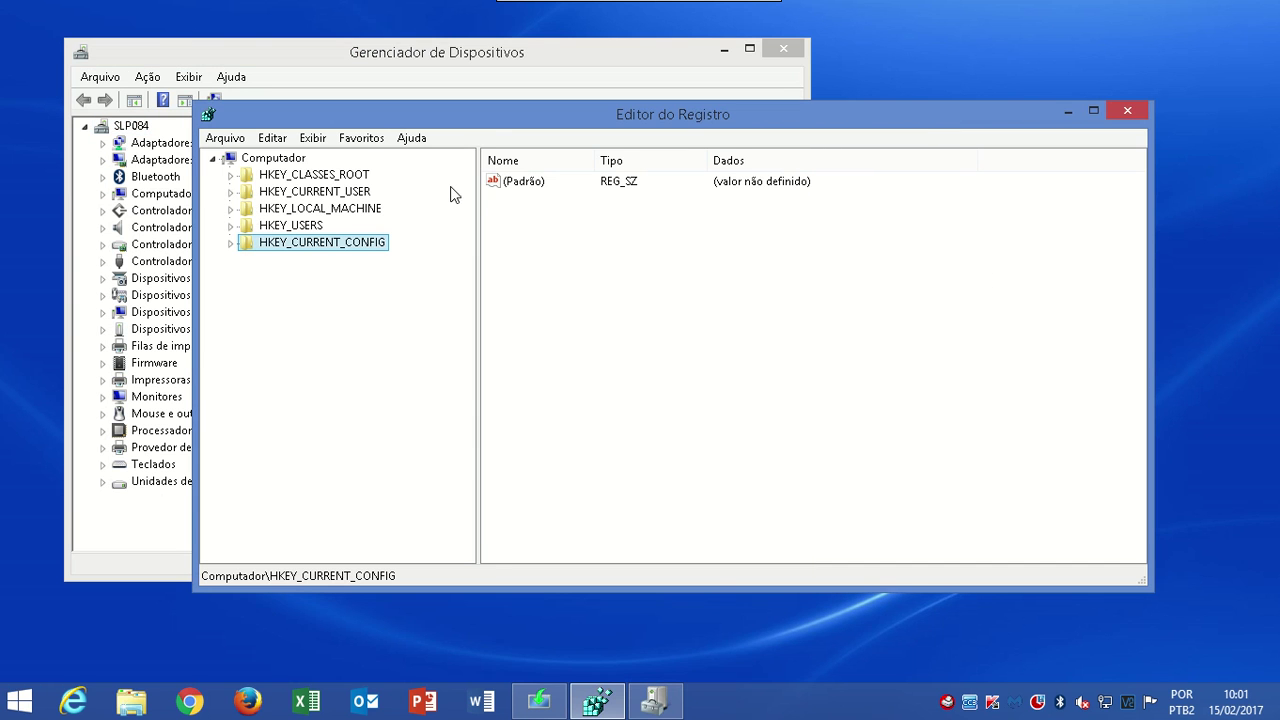
left_click(724, 49)
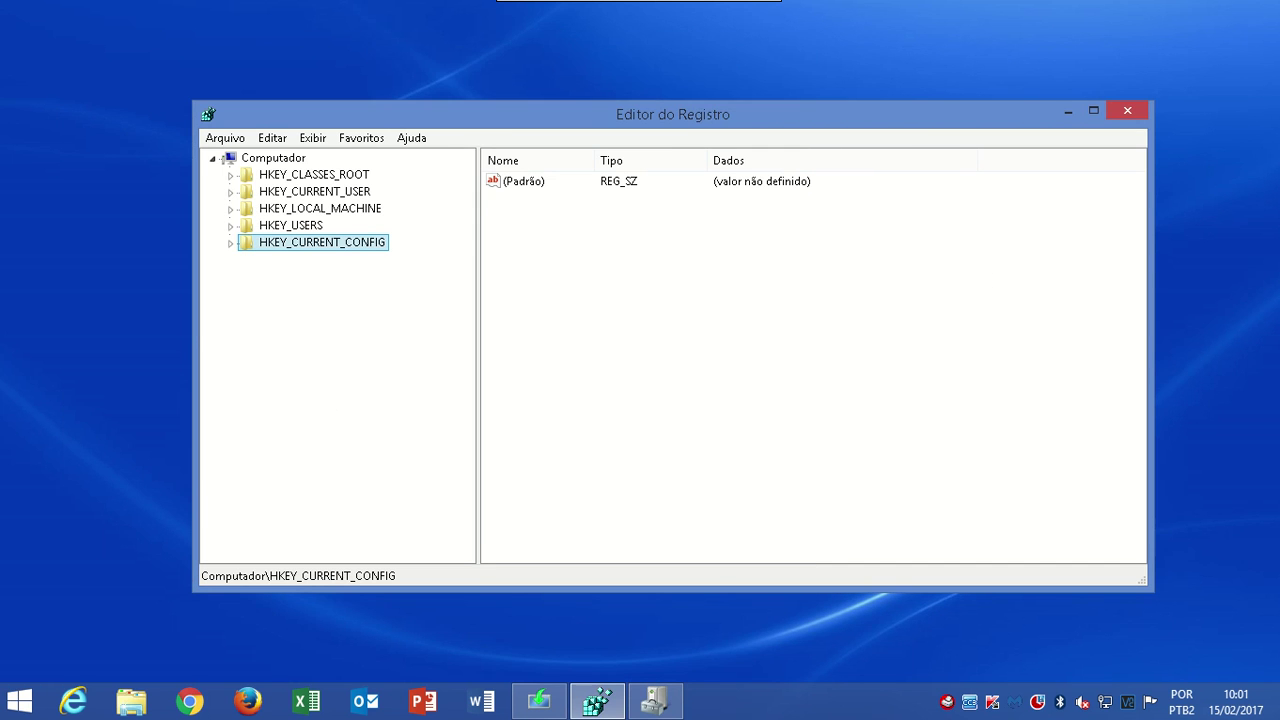